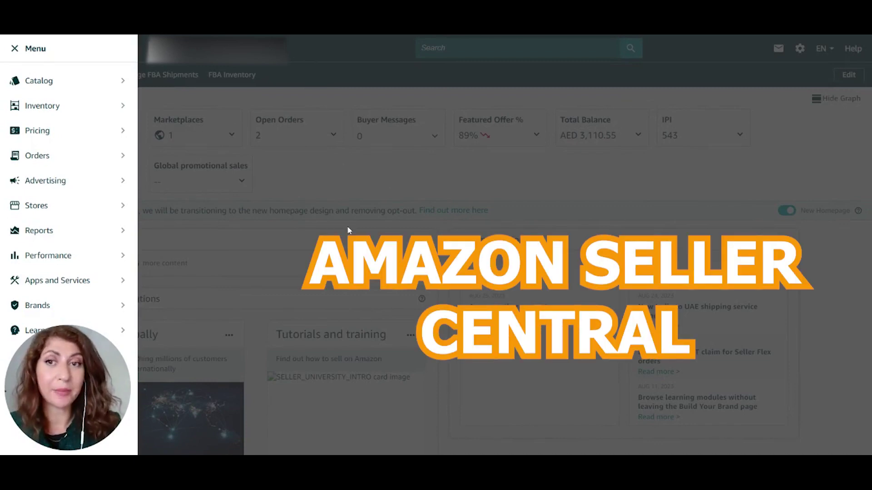
Go to Advertising > Campaign Manager from the Seller Central menu
mouse_move(62, 186)
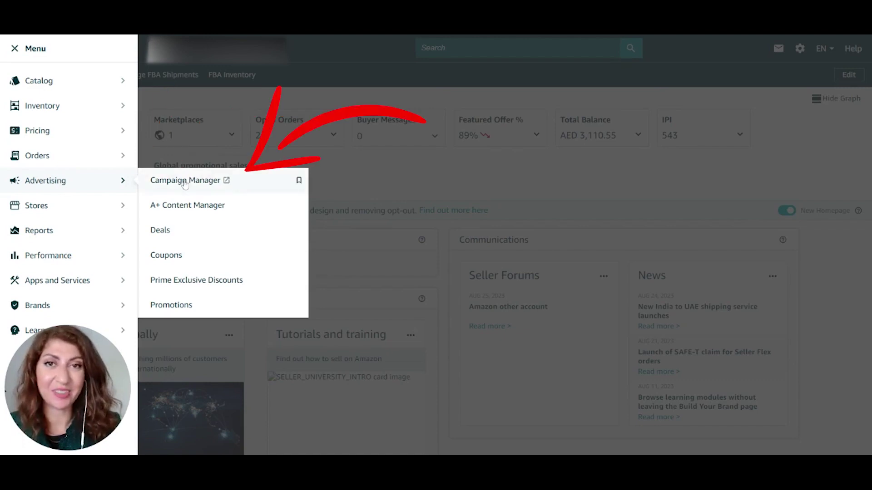
left_click(184, 181)
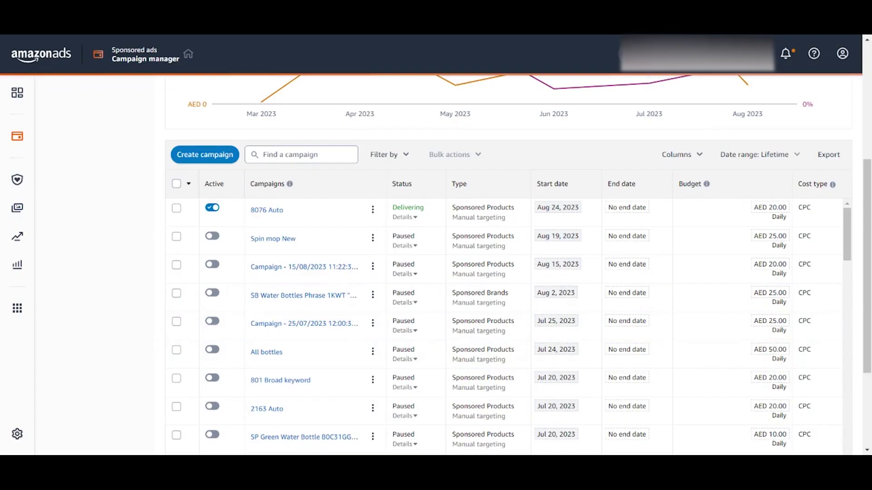
Create a campaign and choose the Sponsored Products campaign type
left_click(210, 156)
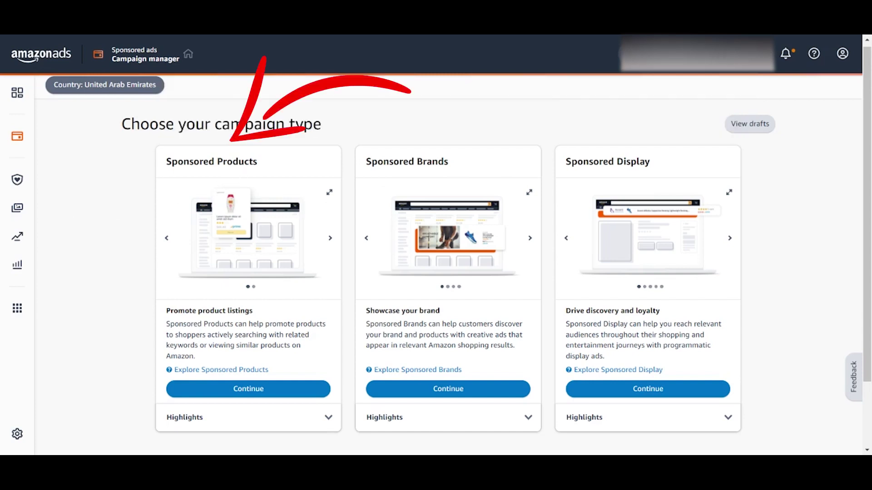
left_click(246, 391)
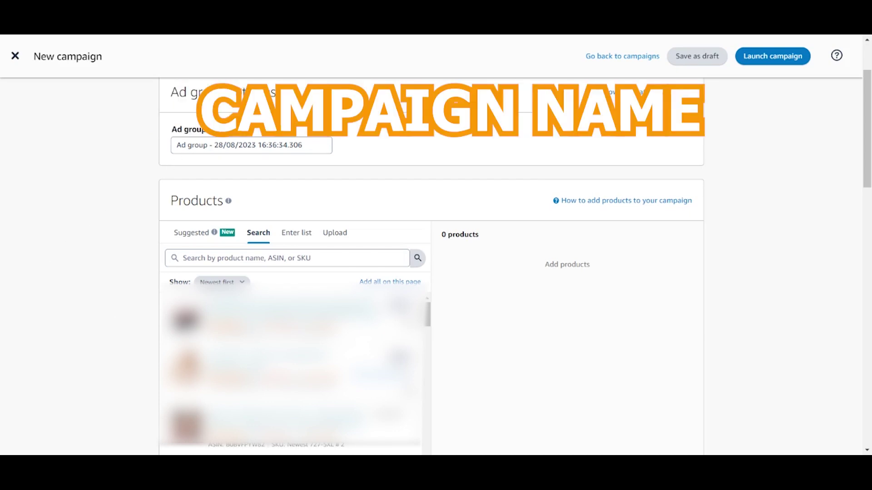
Change the ad group name to 'Water Bottle - 28/08/2023 - Product Targeting', removing the timestamp
left_click_drag(208, 145, 176, 145)
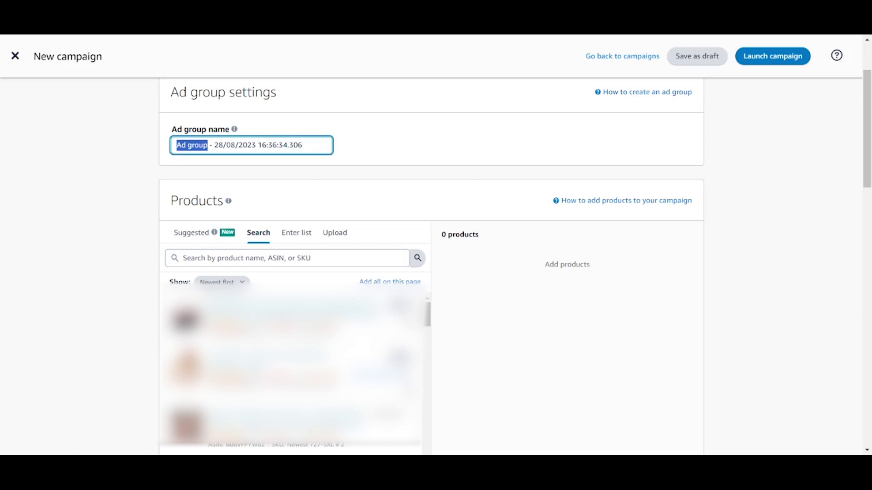
type("Water Bottle")
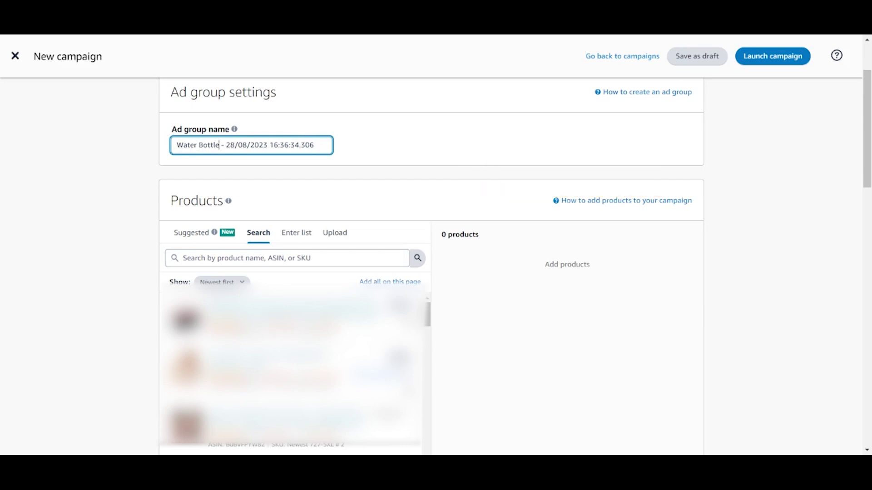
key("End")
key("ctrl+shift+Left")
key("ctrl+shift+Left")
key("ctrl+shift+Left")
key("ctrl+shift+Left")
key("ctrl+shift+Left")
key("ctrl+shift+Left")
key("BackSpace")
type("-")
type("Product Targeting")
left_click(82, 226)
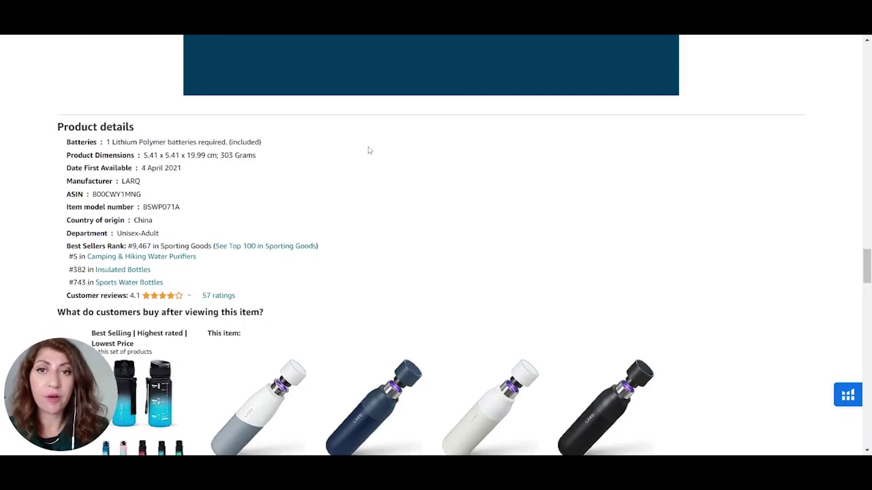
Select the ASIN B00CWY1MNG in the LARQ bottle's Product details
scroll(368, 149, "down", 1)
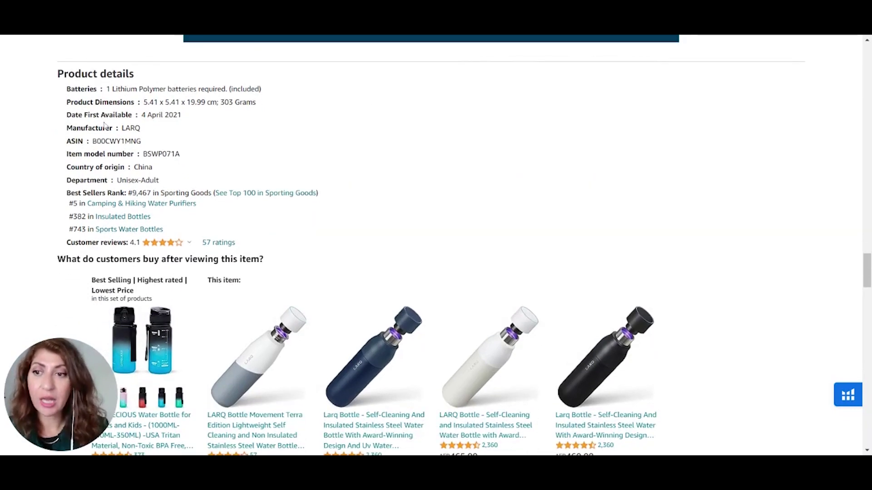
left_click_drag(149, 140, 97, 142)
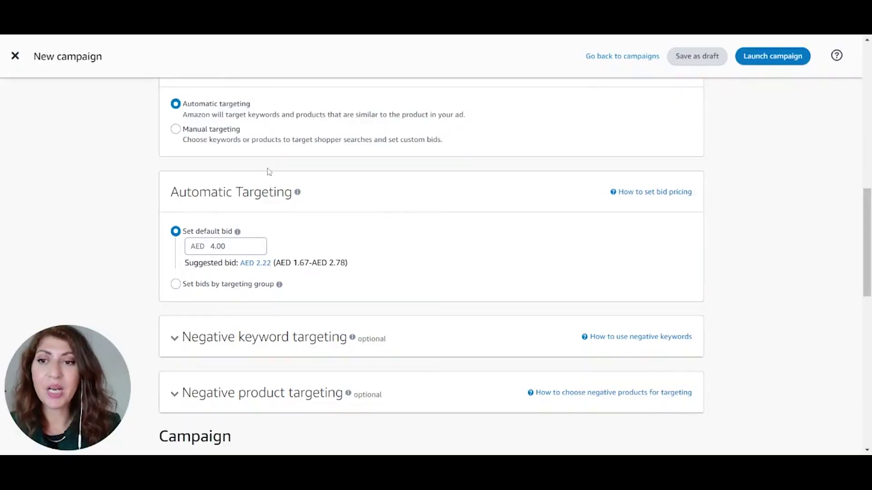
Choose Manual targeting for the campaign
left_click(176, 129)
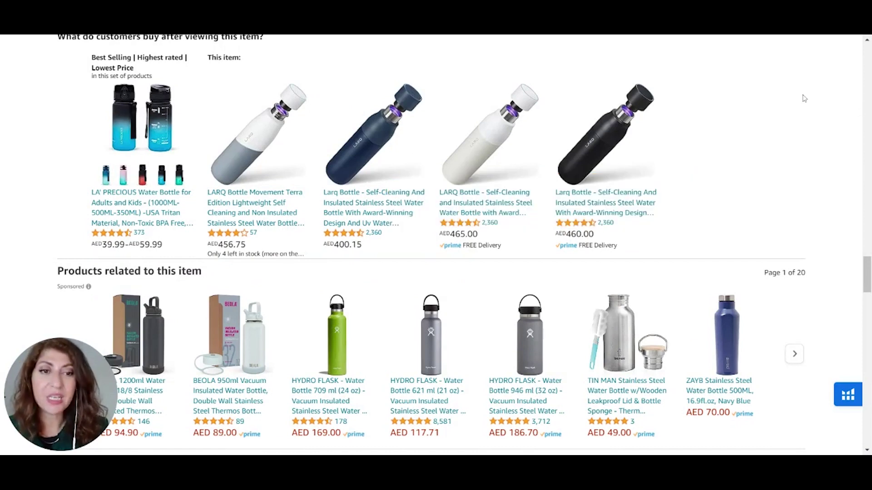
Scroll the LARQ bottle page to the sponsored 'Products related to this item' row of BEOLA bottles
scroll(804, 98, "down", 1)
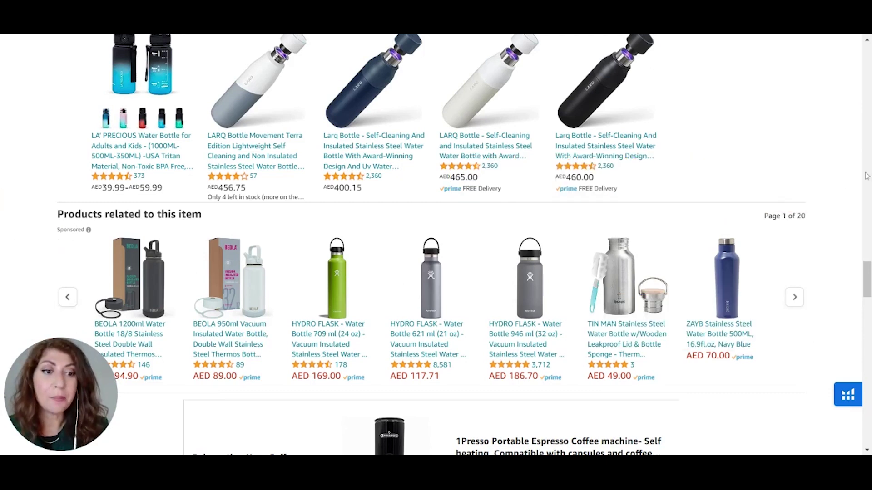
scroll(868, 173, "down", 1)
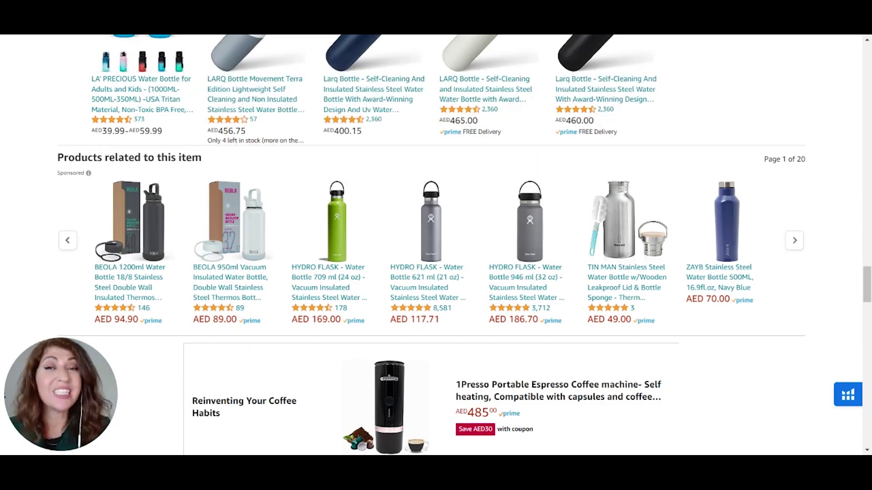
scroll(861, 212, "down", 1)
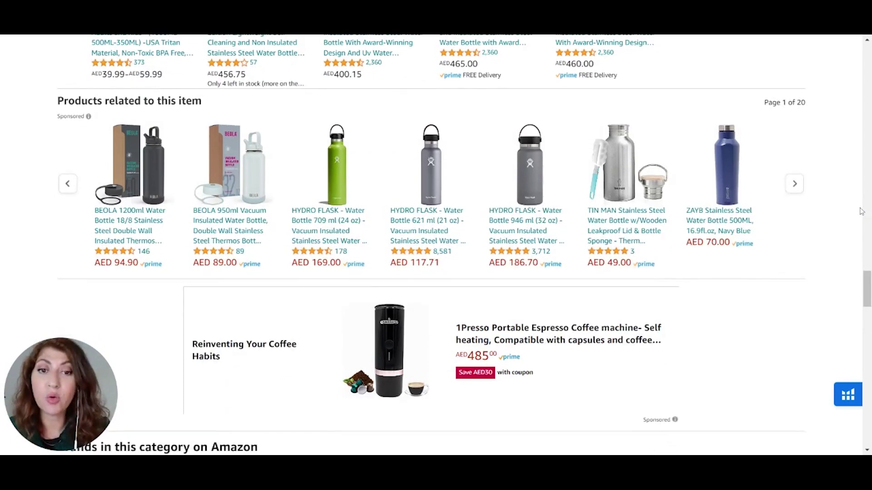
scroll(861, 211, "down", 2)
scroll(861, 212, "up", 3)
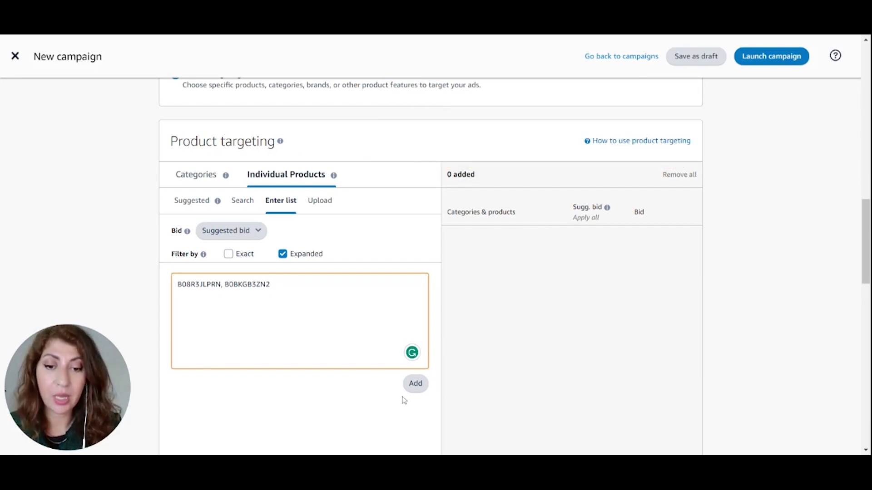
Add ASINs B08R3JLPRN and B0BKGB3ZN2 from the Enter list as individual product targets
left_click(414, 385)
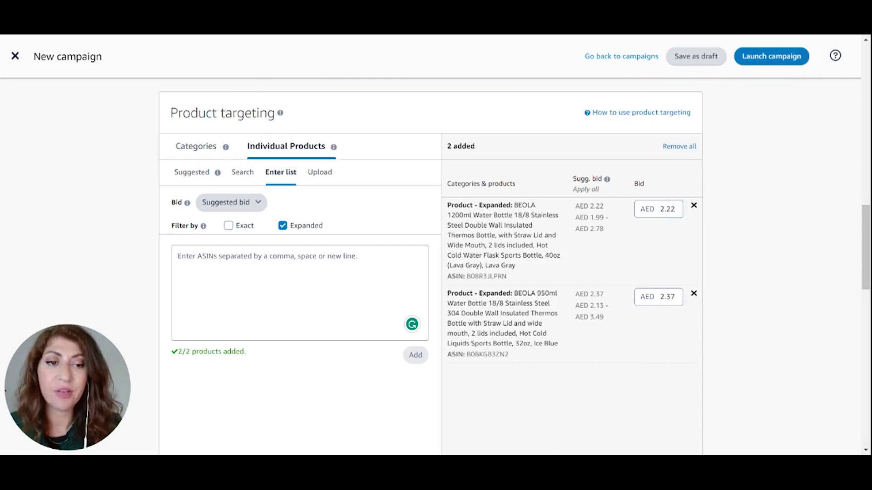
Change the 1200ml BEOLA bottle's bid from AED 2.22 to AED 2.32 and save
left_click(667, 209)
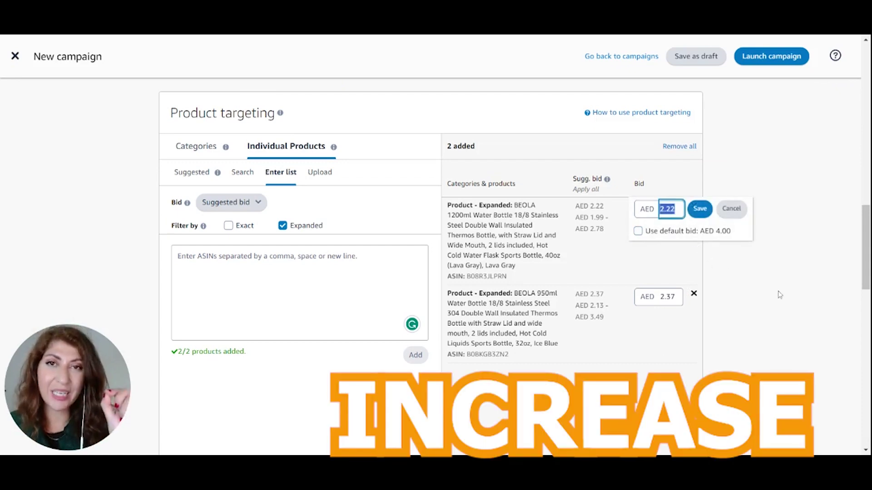
type("2.32")
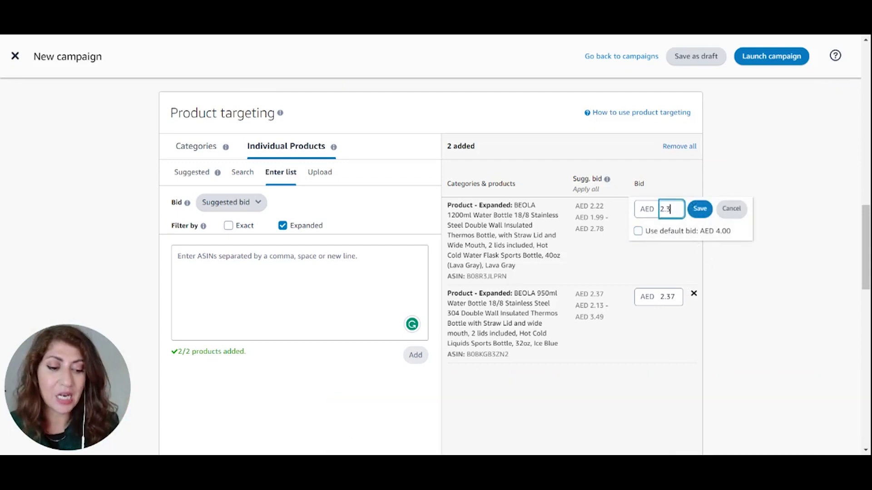
left_click(698, 211)
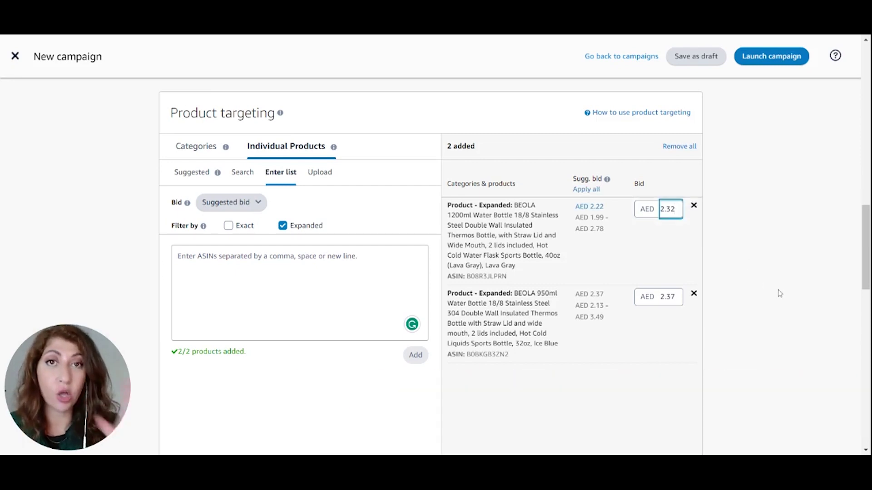
scroll(776, 313, "down", 10)
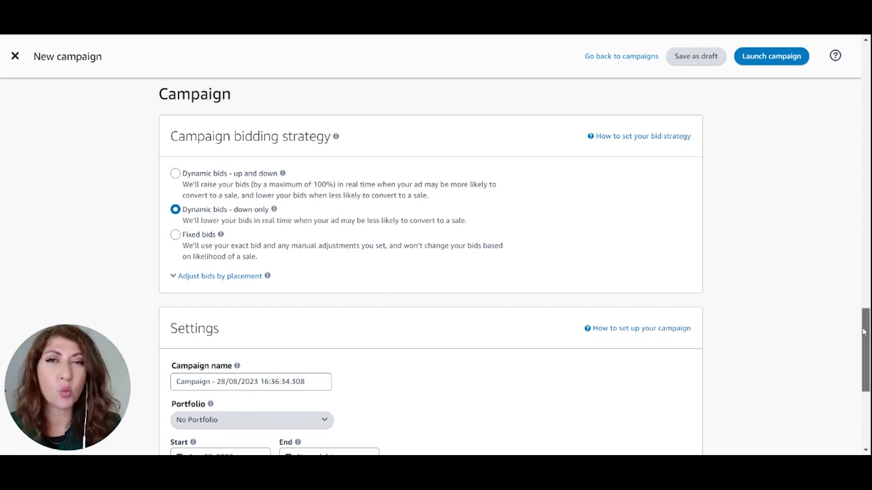
left_click_drag(864, 332, 864, 337)
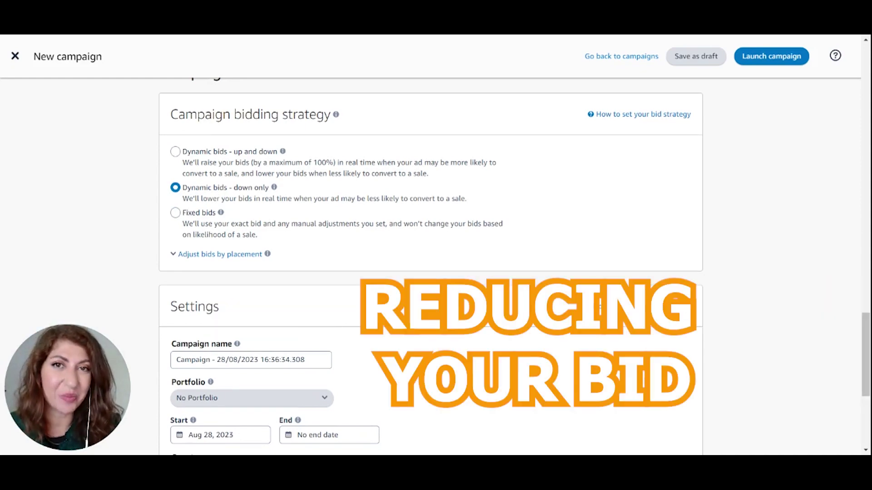
left_click_drag(864, 354, 865, 264)
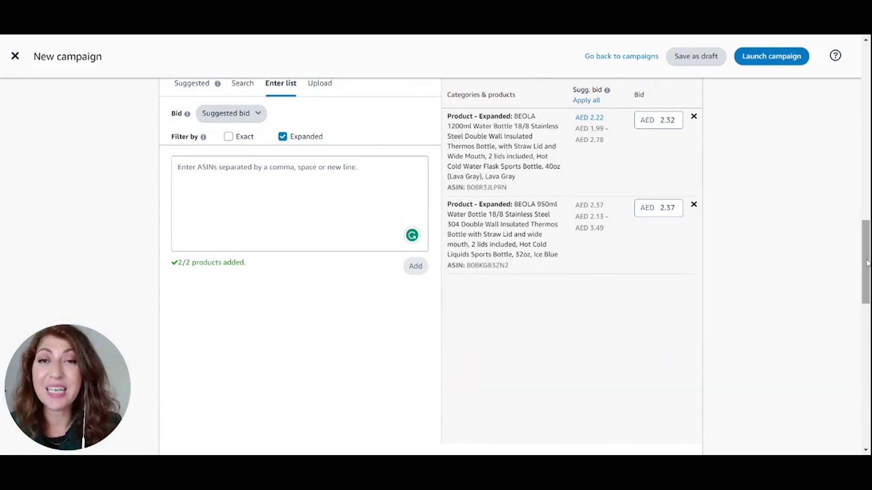
scroll(430, 266, "down", 4)
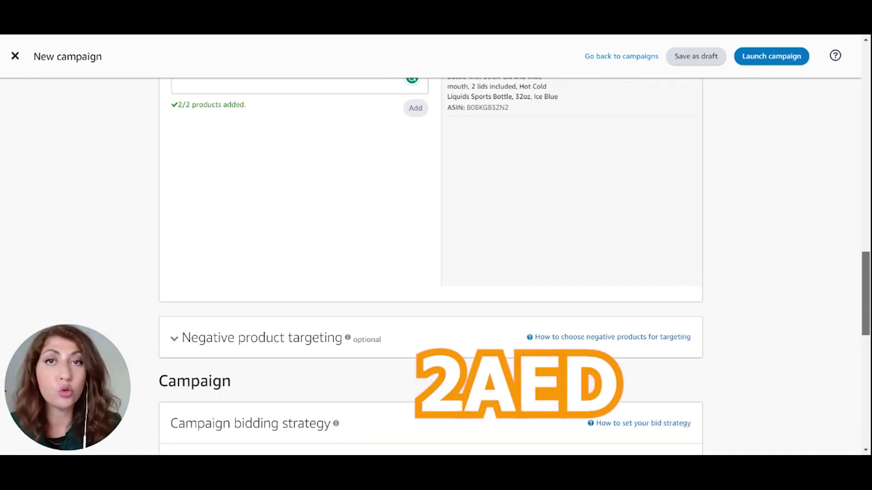
scroll(430, 266, "down", 3)
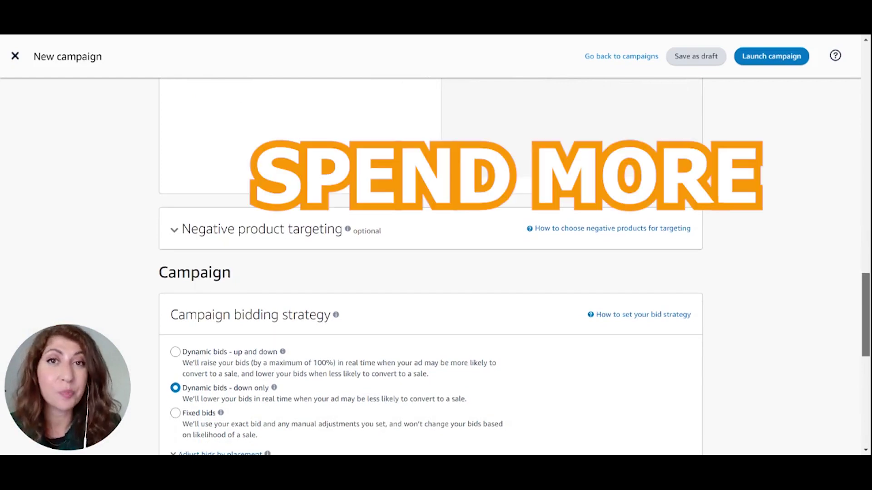
scroll(431, 266, "down", 5)
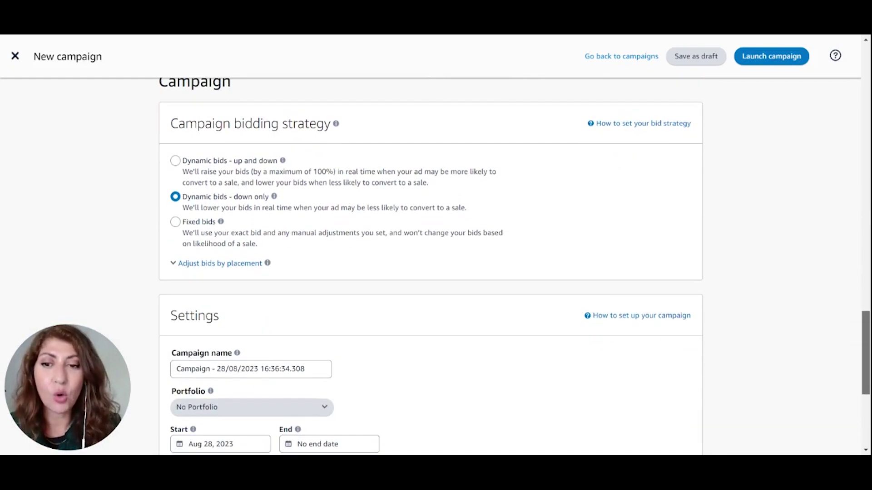
scroll(430, 266, "down", 2)
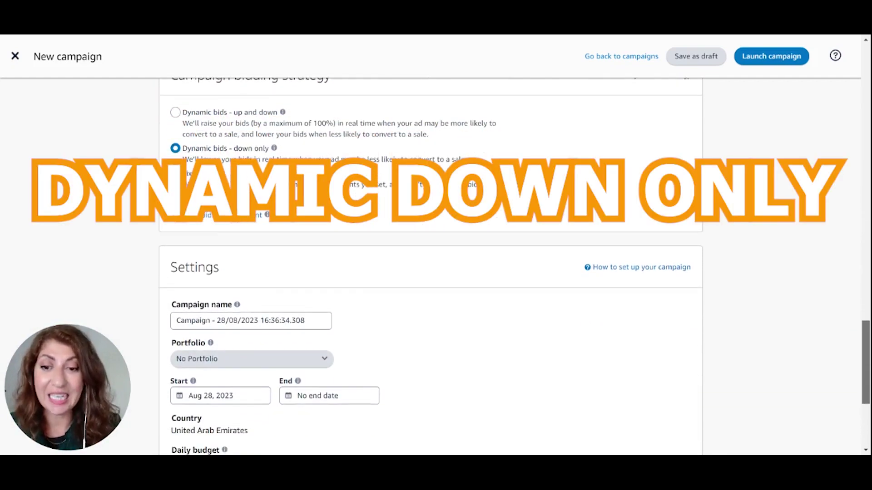